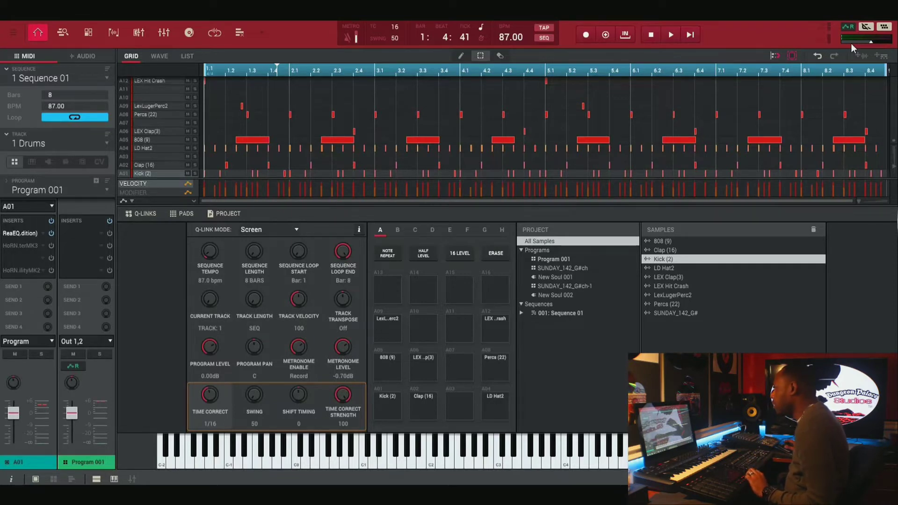
Play the drum sequence briefly, stop it, and bring up the Mixer window.
key(space)
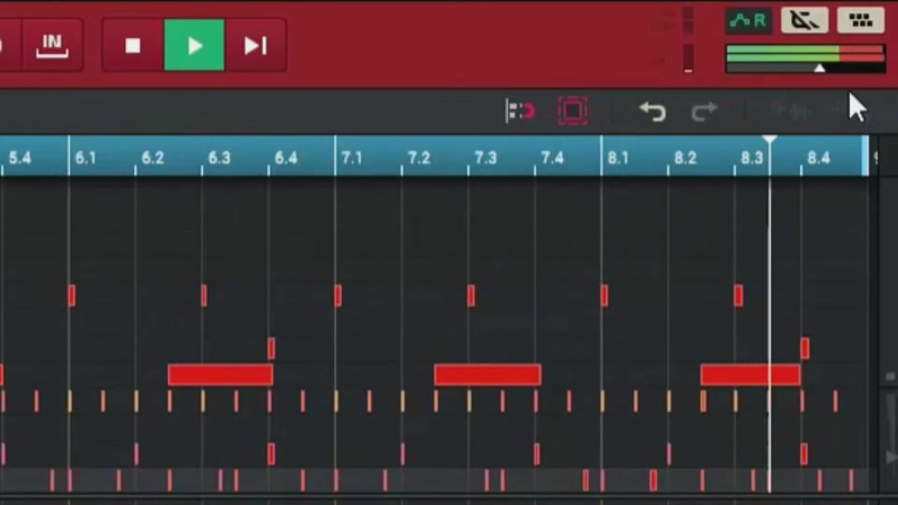
key(space)
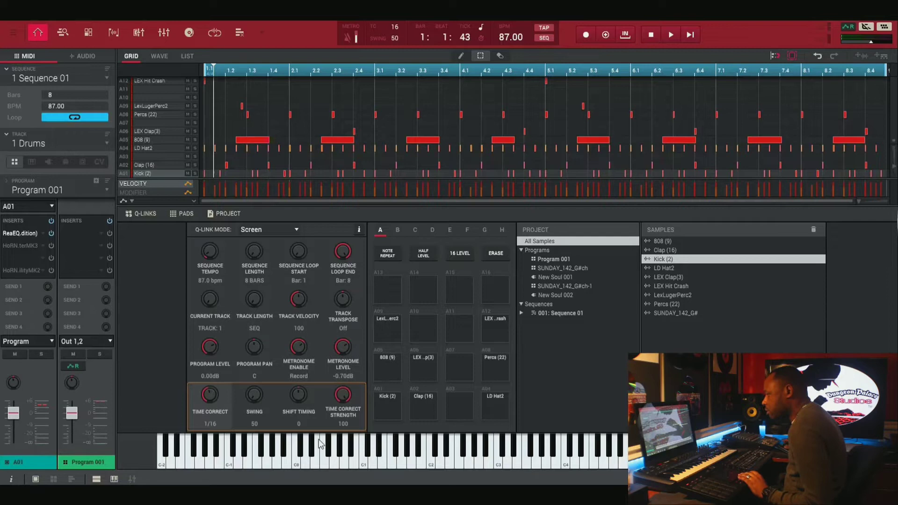
click(131, 480)
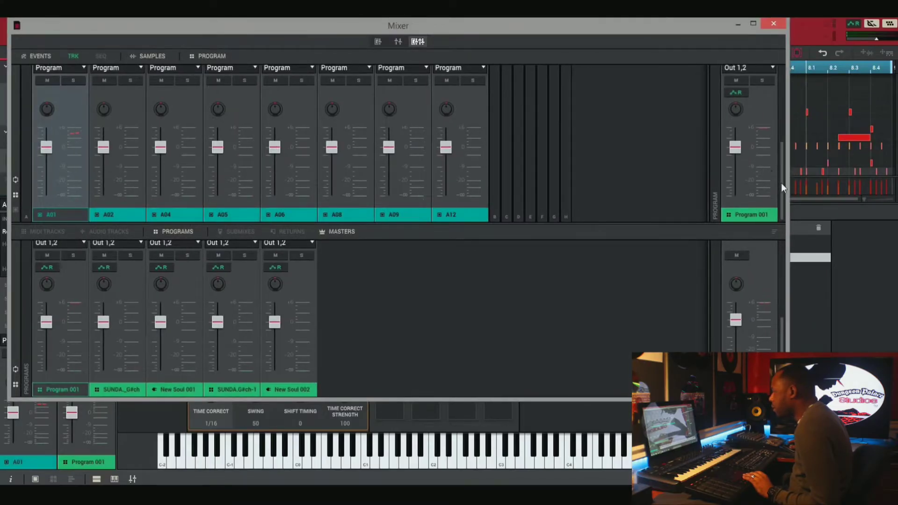
Scroll both mixer panels up so each track's Inserts slots are visible.
drag(781, 183, 781, 146)
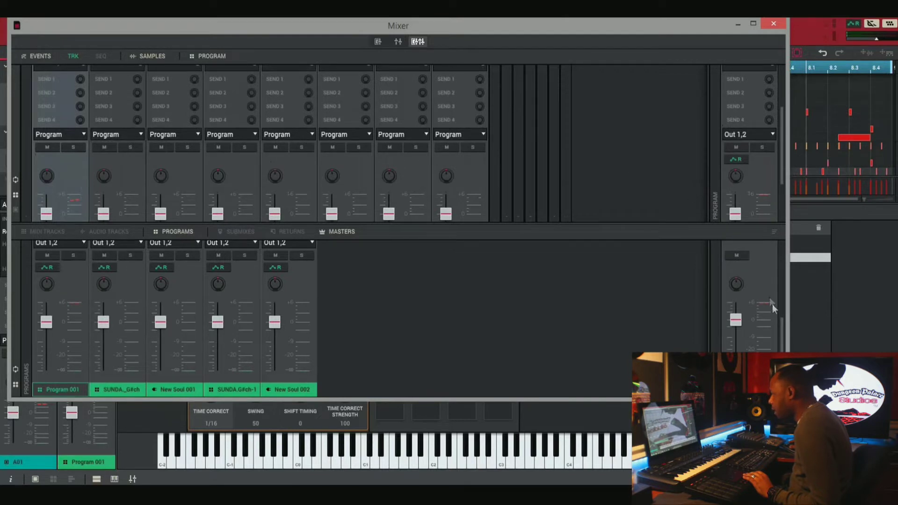
scroll(782, 333, up, 2)
scroll(779, 334, down, 2)
scroll(369, 306, up, 5)
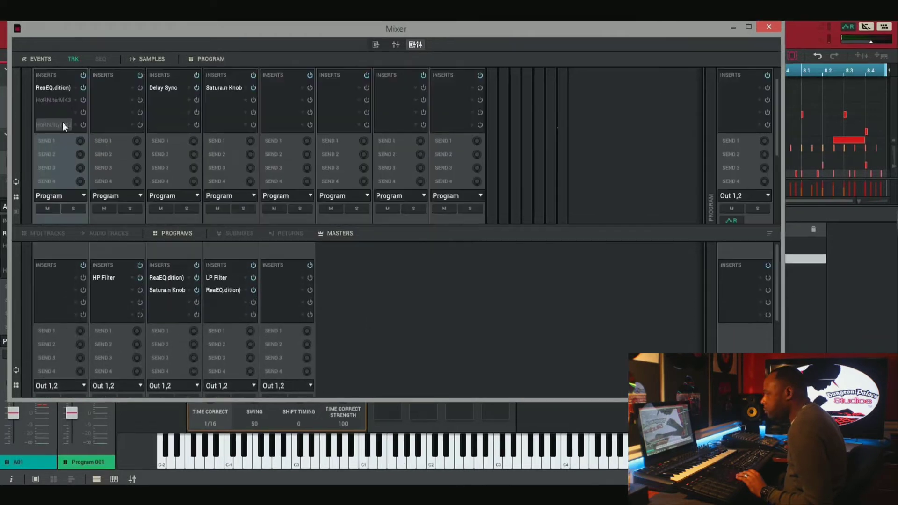
scroll(62, 123, up, 3)
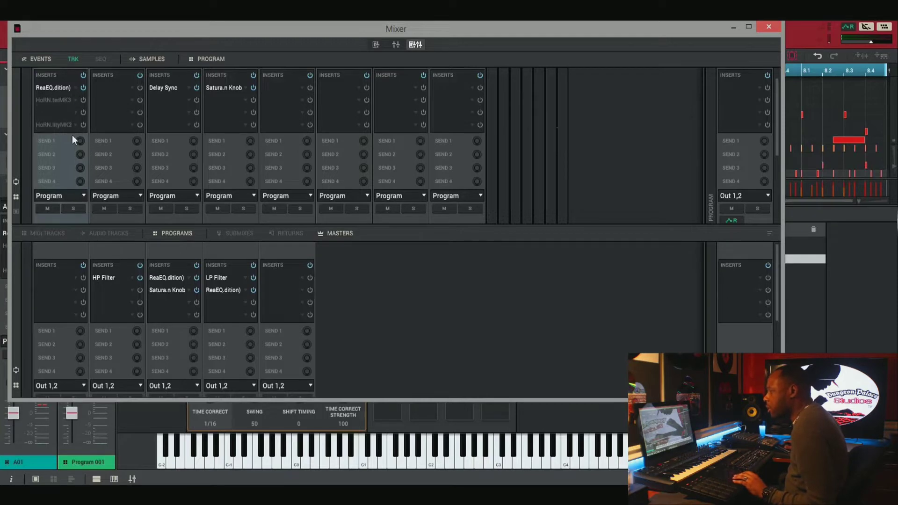
Open A01's HoRNet TrackUtility MK2 editor, move it off the strips, and solo A01.
double_click(53, 128)
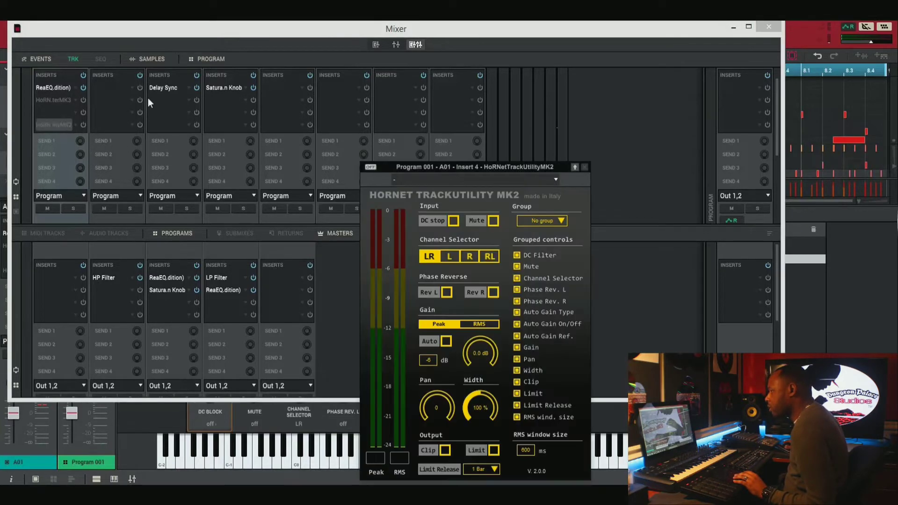
drag(432, 169, 519, 106)
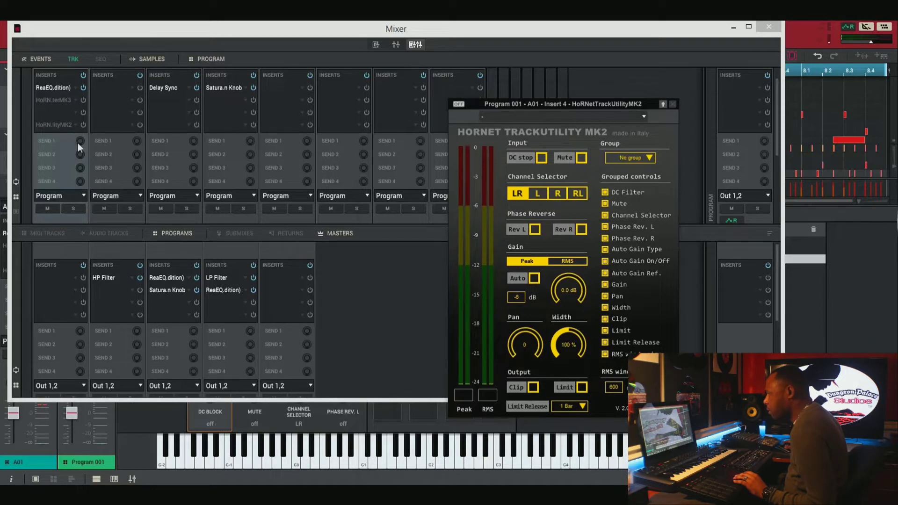
click(71, 208)
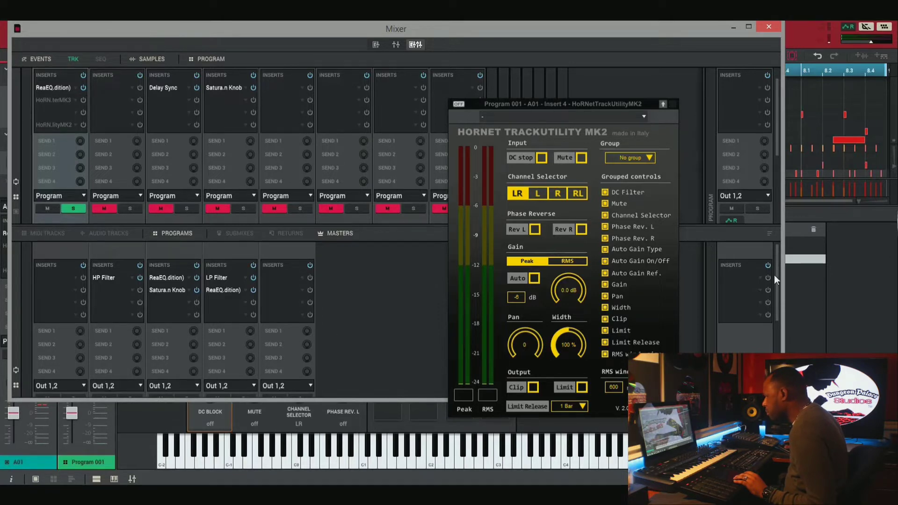
Mute Programs strips 2–5 and reposition the TrackUtility window to watch its meters.
drag(777, 266, 779, 324)
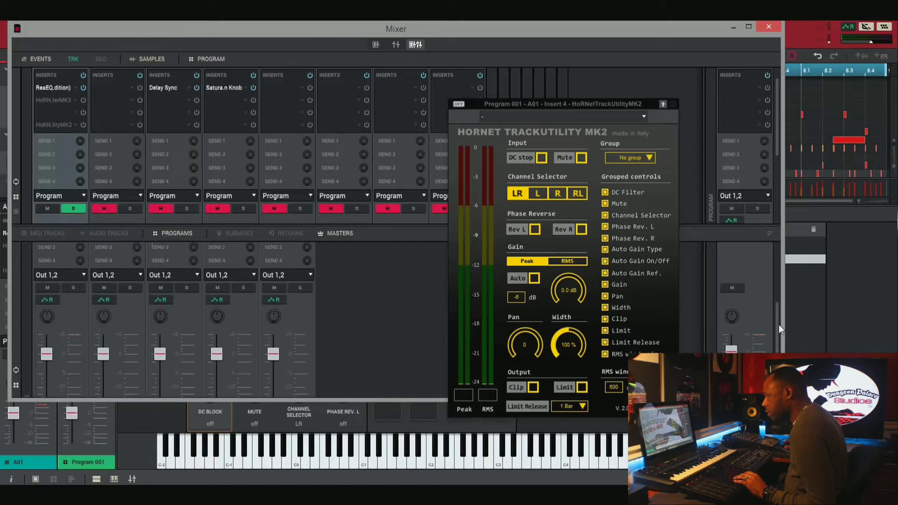
click(131, 287)
click(131, 287)
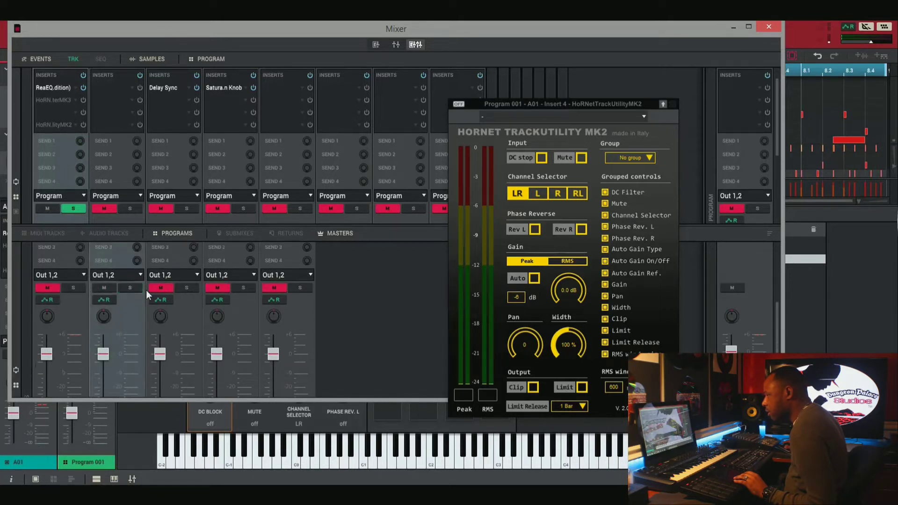
click(157, 287)
click(104, 288)
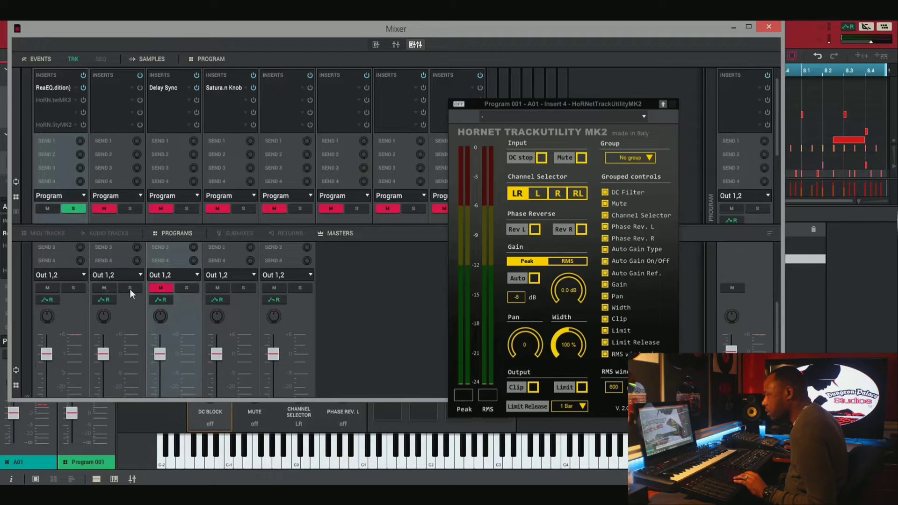
click(217, 287)
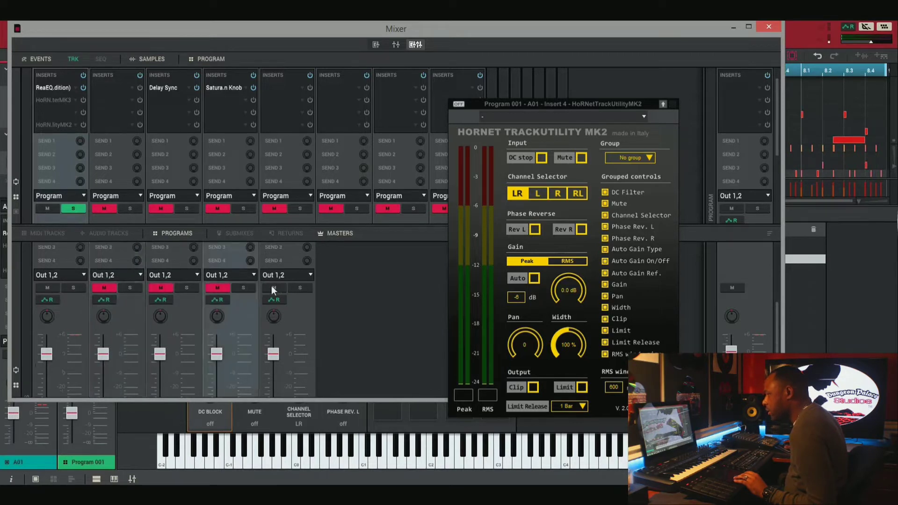
click(272, 287)
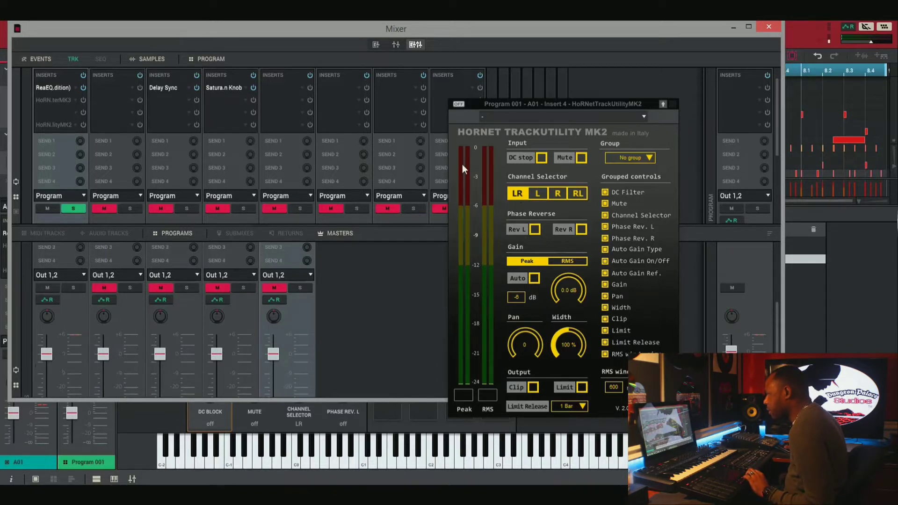
drag(494, 104, 518, 80)
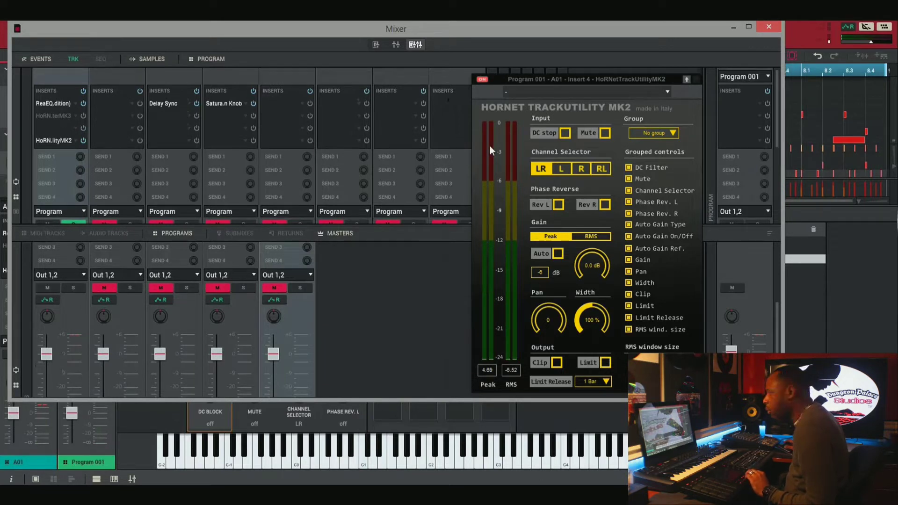
Open A01's Insert 2 VU Meter MK3 and reopen Insert 4 TrackUtility MK2 beside it.
click(529, 78)
drag(537, 92, 537, 91)
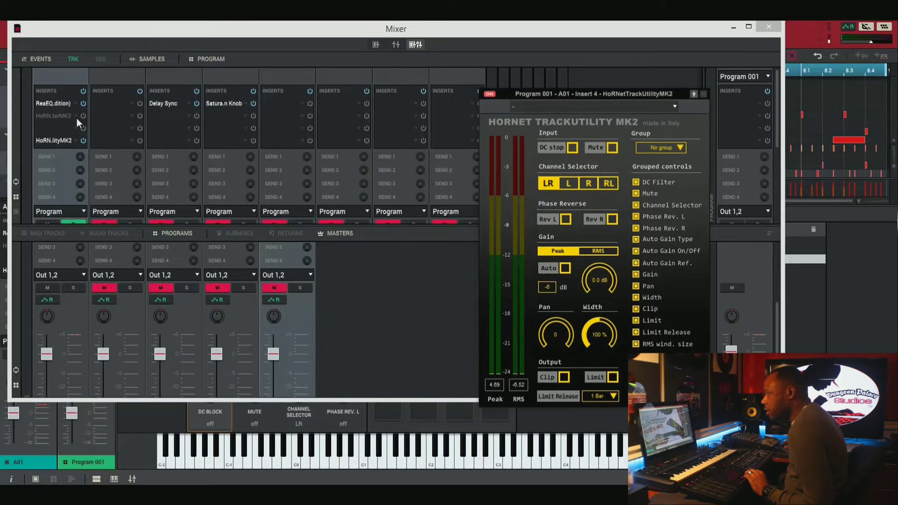
double_click(47, 116)
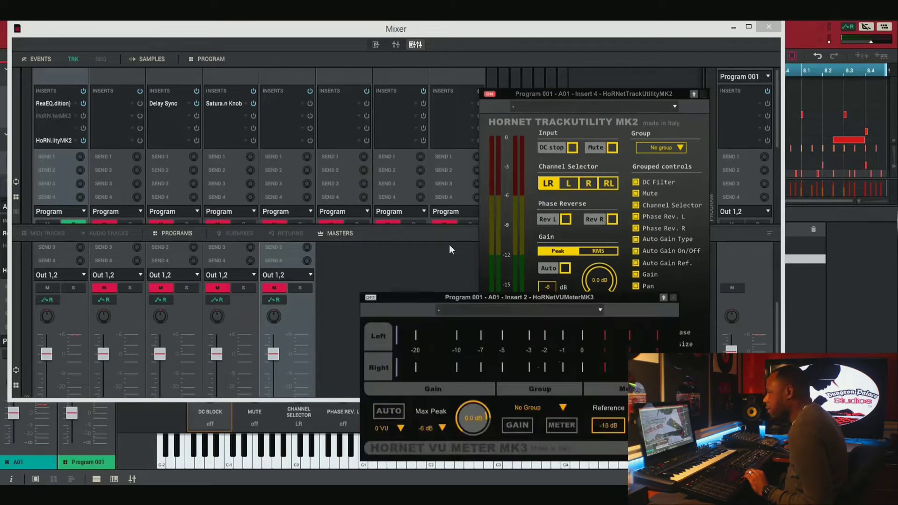
drag(456, 299, 396, 135)
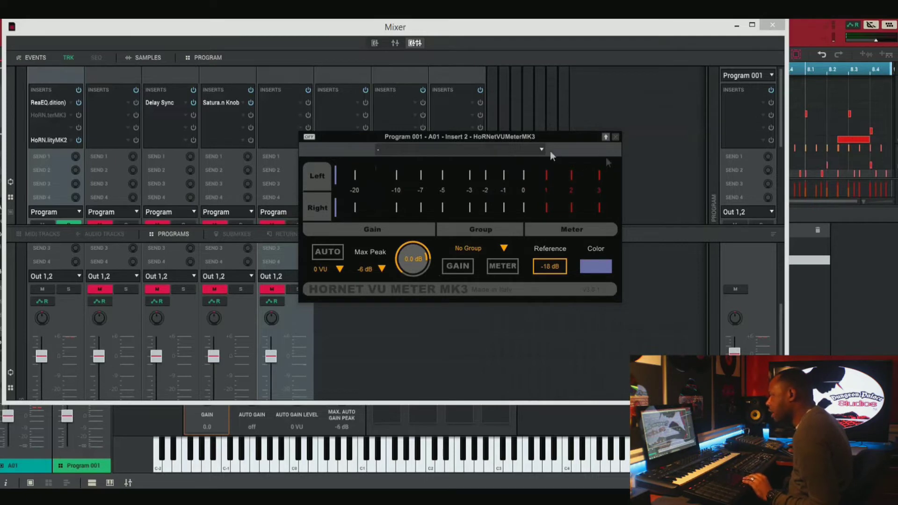
double_click(54, 138)
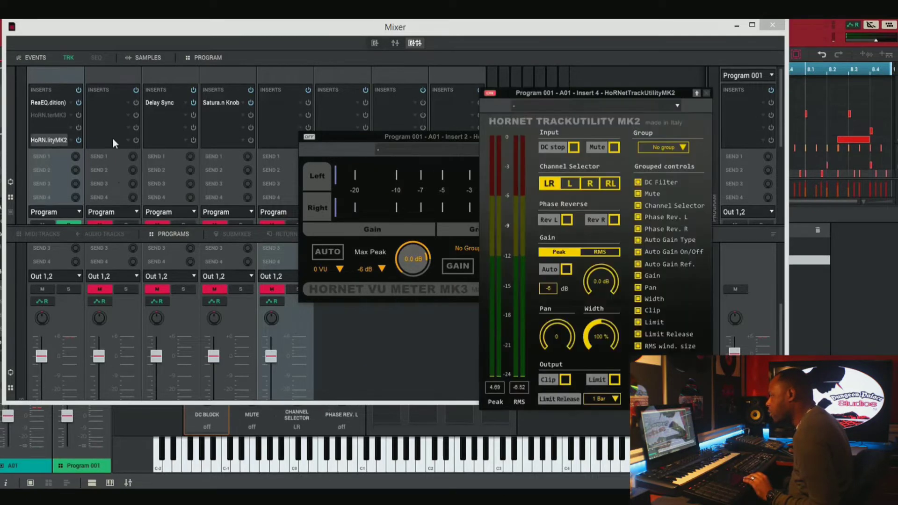
drag(527, 98, 483, 68)
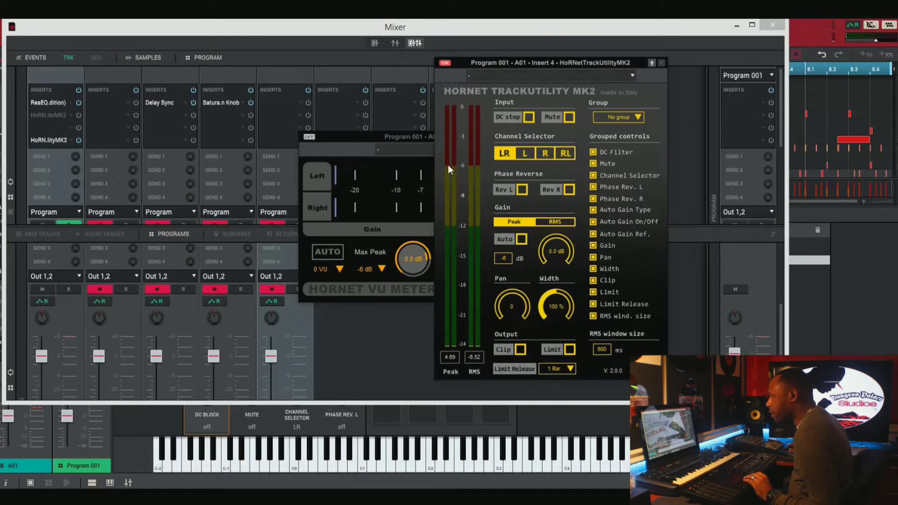
Close the VU Meter window and lower track A01's fader to -1.69 dB.
drag(780, 113, 778, 182)
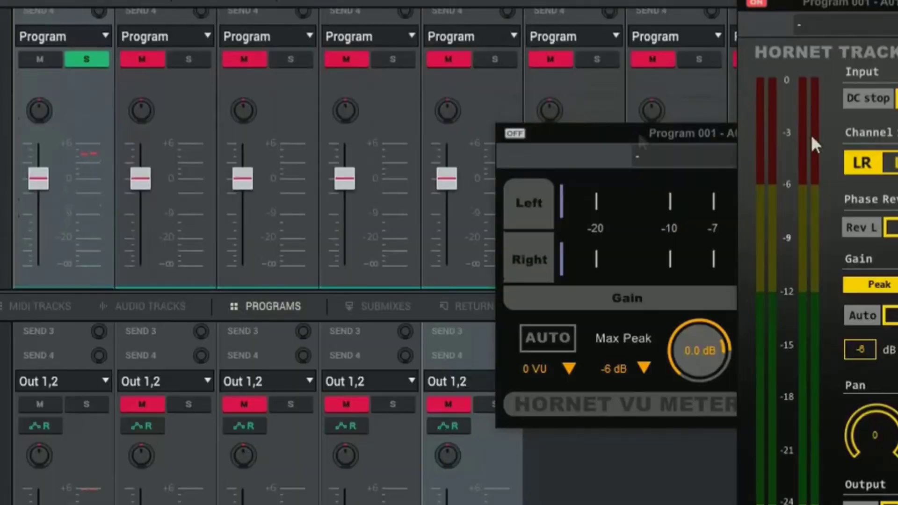
drag(560, 127, 301, 61)
click(800, 68)
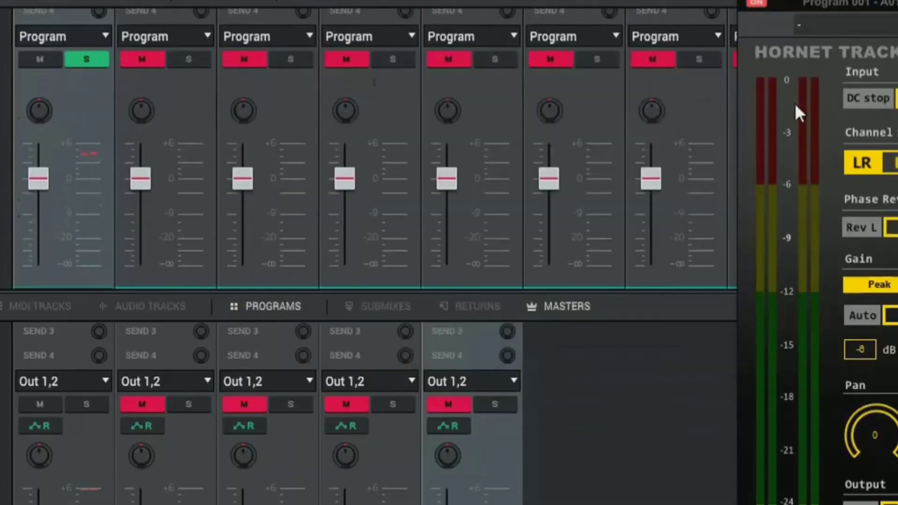
mouse_move(28, 179)
drag(36, 174, 44, 293)
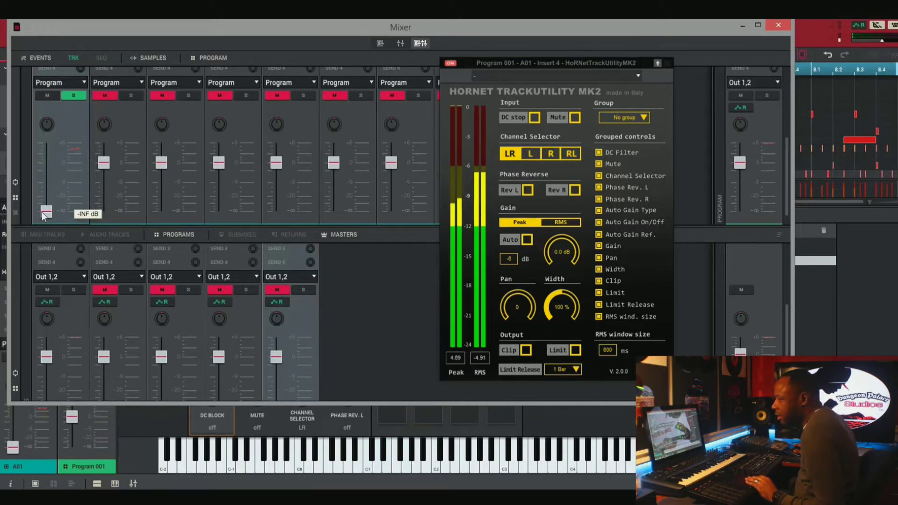
Close the TrackUtility window and scroll the mixer up to the Inserts rows.
scroll(41, 212, up, 3)
scroll(41, 220, down, 3)
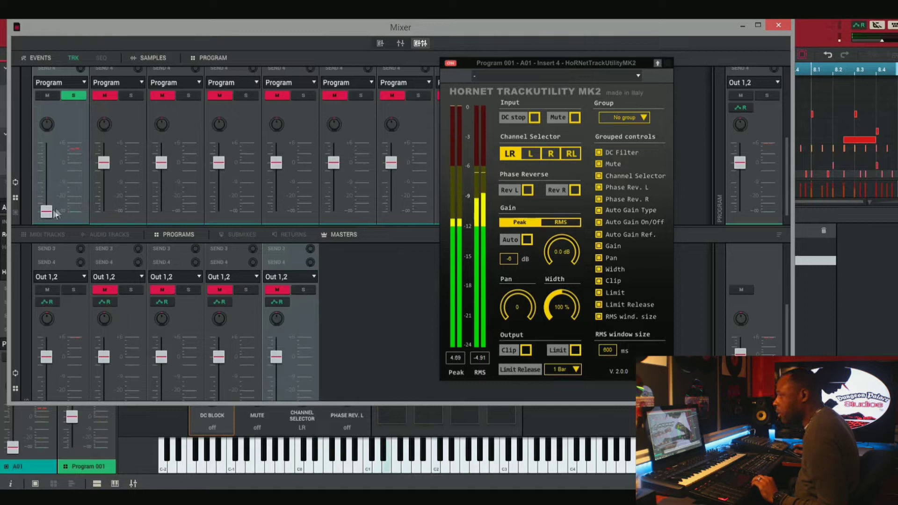
mouse_move(52, 210)
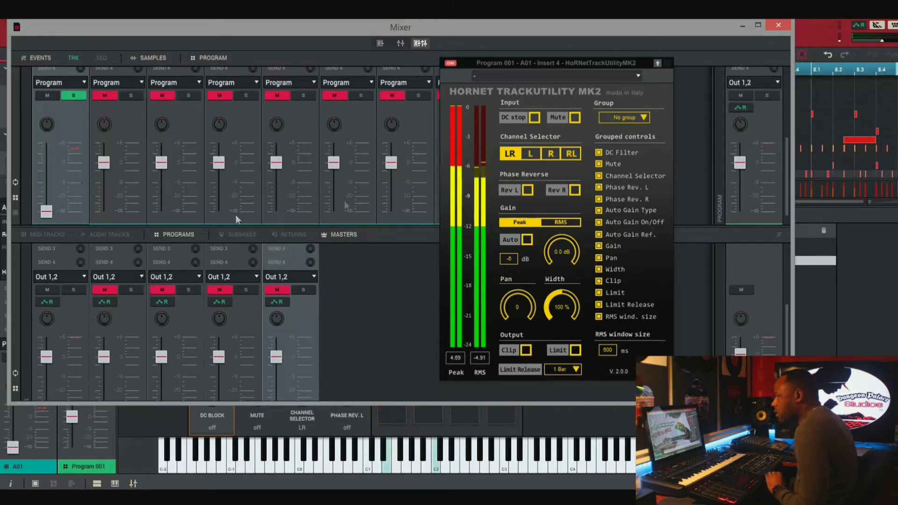
click(665, 65)
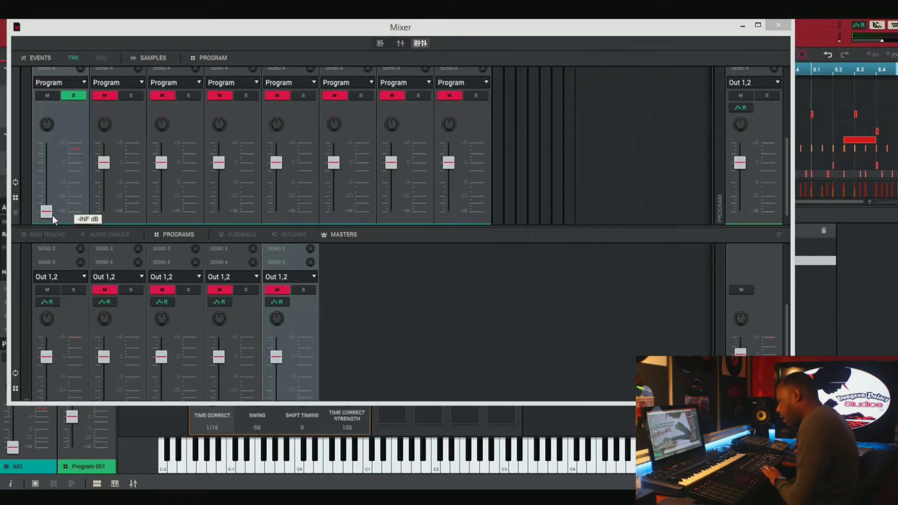
scroll(63, 178, up, 3)
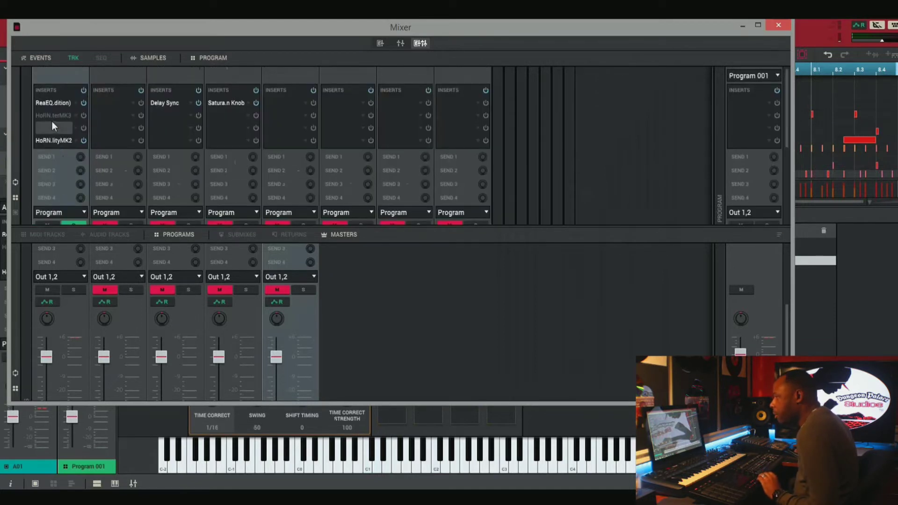
Reopen strip 1's HoRNet VU Meter MK3 over the mixer and switch it to GAIN mode.
double_click(52, 119)
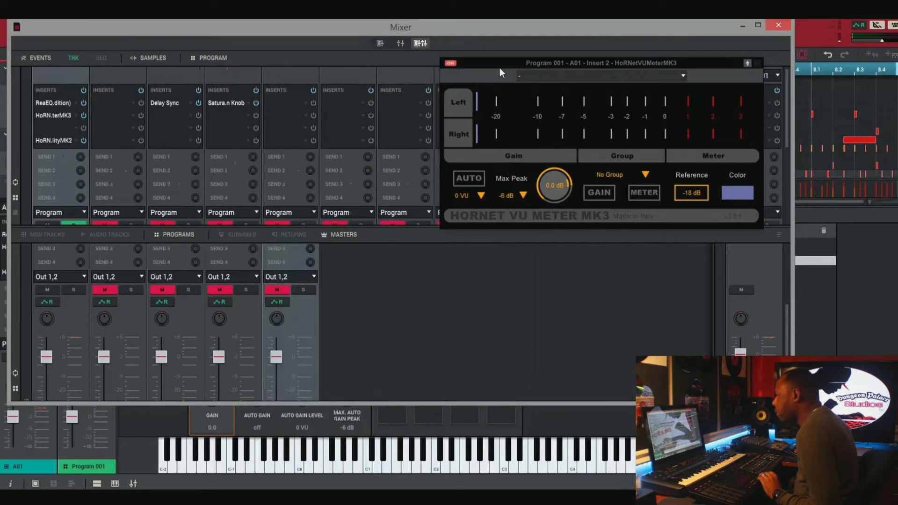
drag(499, 69, 331, 158)
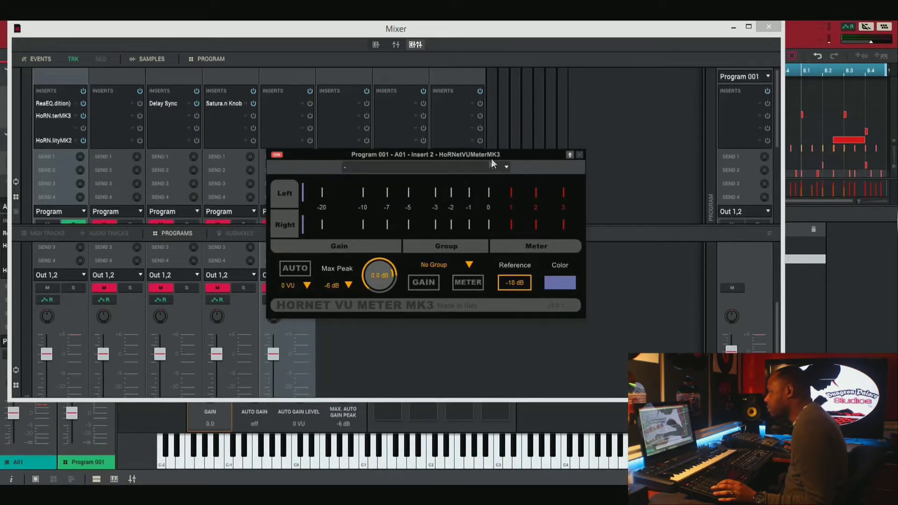
drag(490, 158, 528, 142)
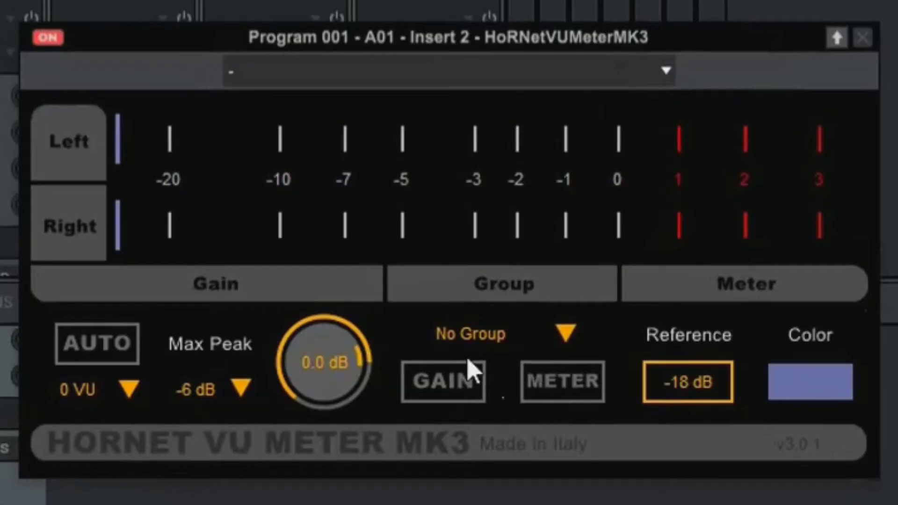
click(455, 400)
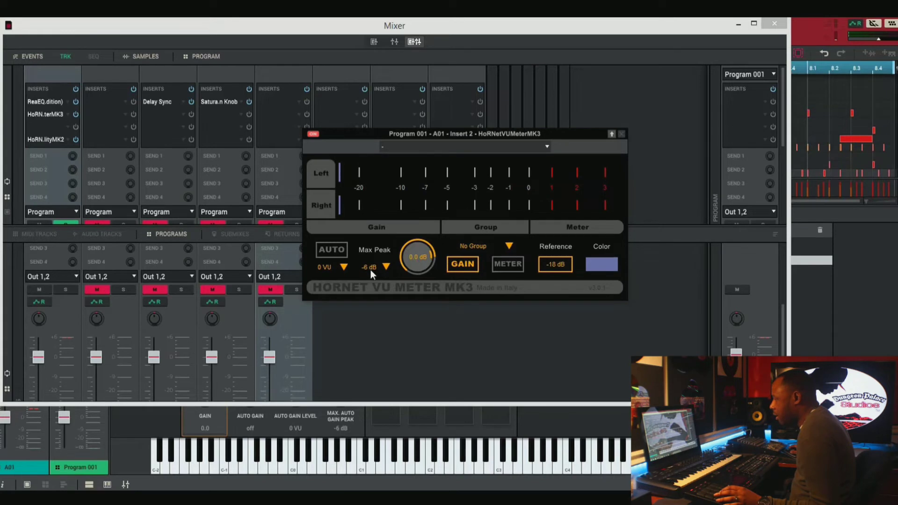
Choose -12 dB in the VU Meter MK3's Max Peak dropdown.
click(369, 268)
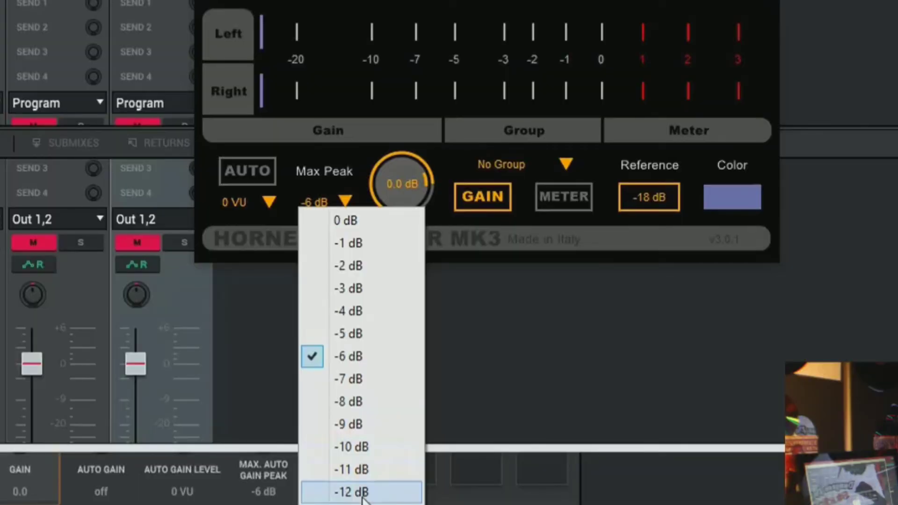
click(362, 492)
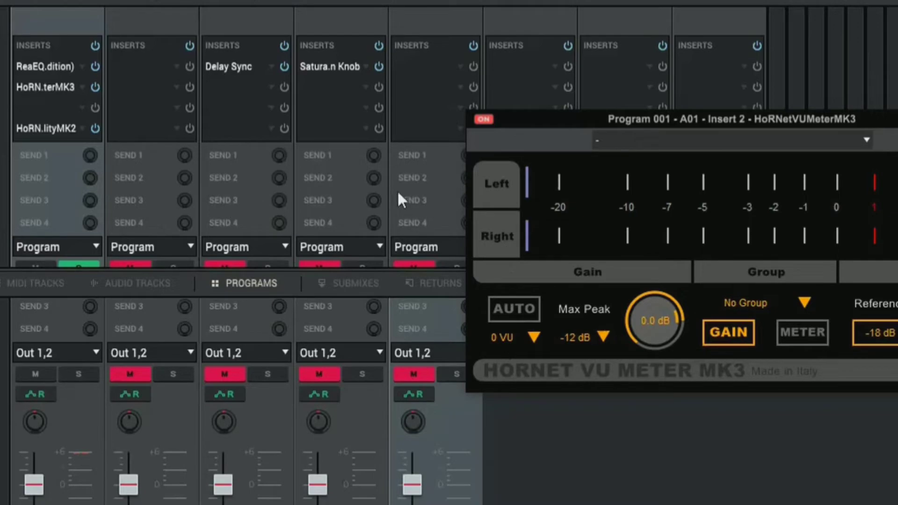
Run AUTO on A01's VU Meter during playback, bringing its gain to -17.2 dB.
click(513, 309)
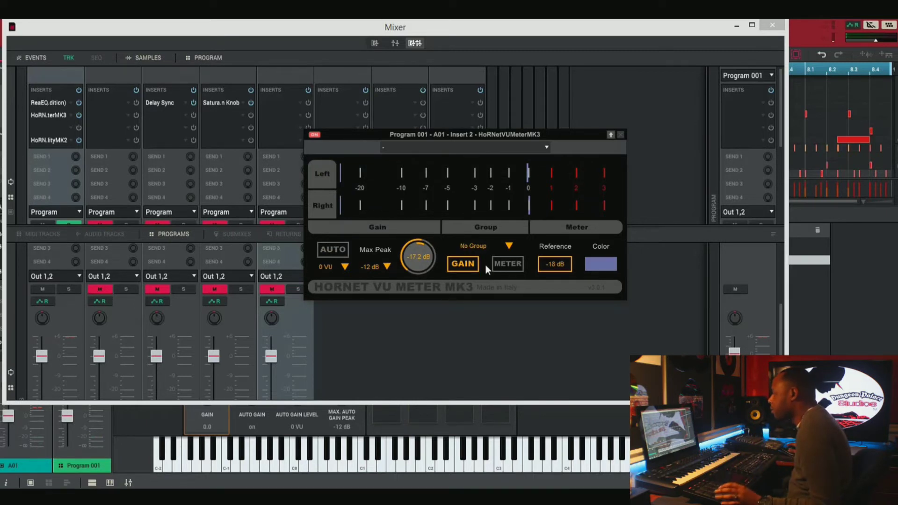
drag(403, 136, 438, 156)
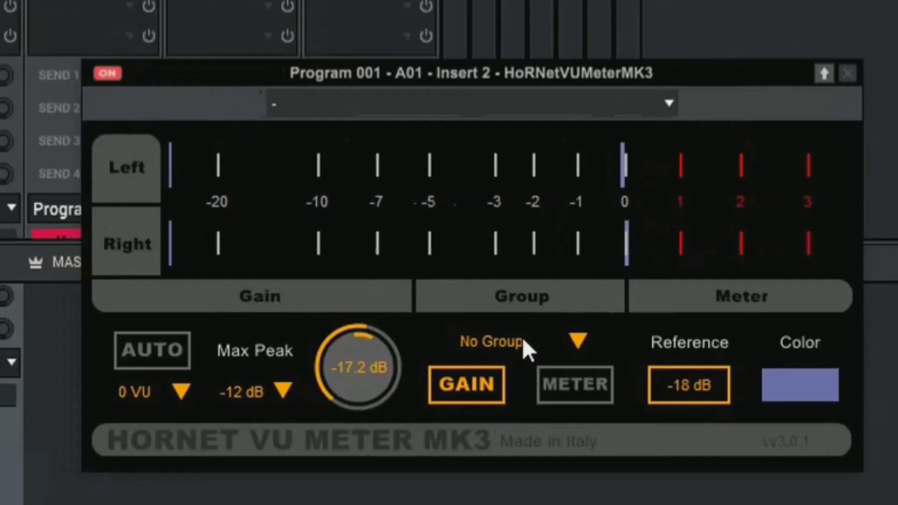
Assign A01's VU Meter MK3 to Group 1.
click(490, 347)
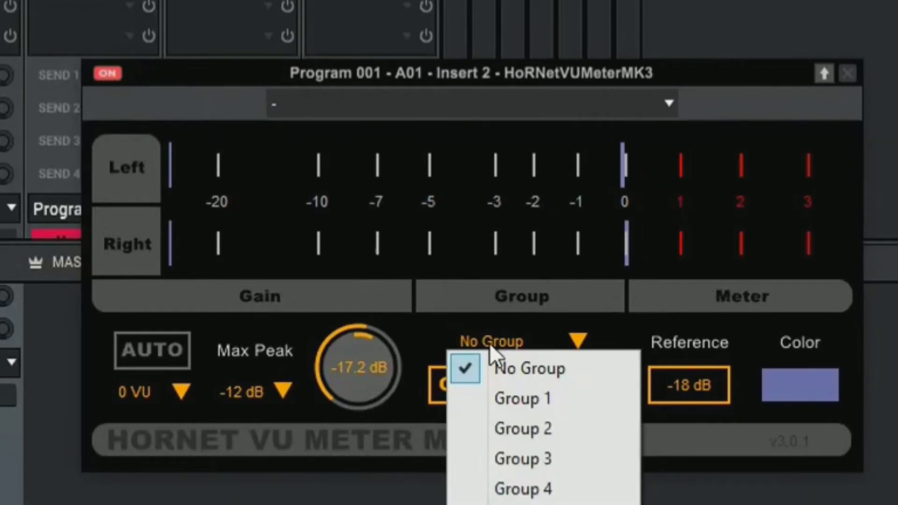
click(523, 400)
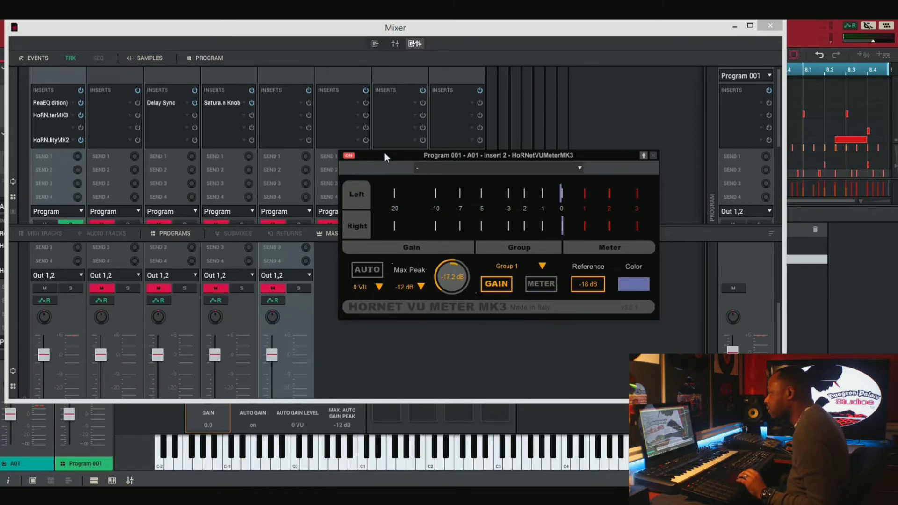
drag(395, 155, 409, 140)
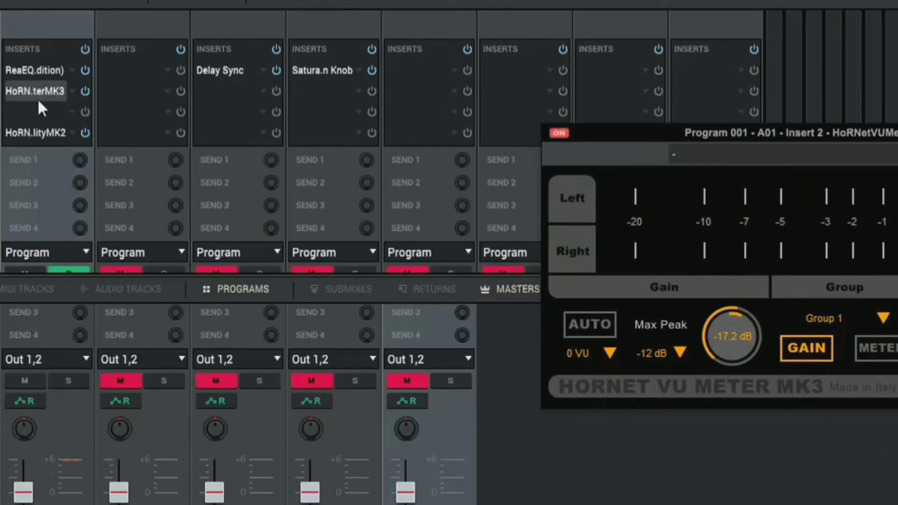
Drag the HoRN.terMK3 insert onto the other tracks and the HP Filter program's inserts.
drag(22, 94, 684, 90)
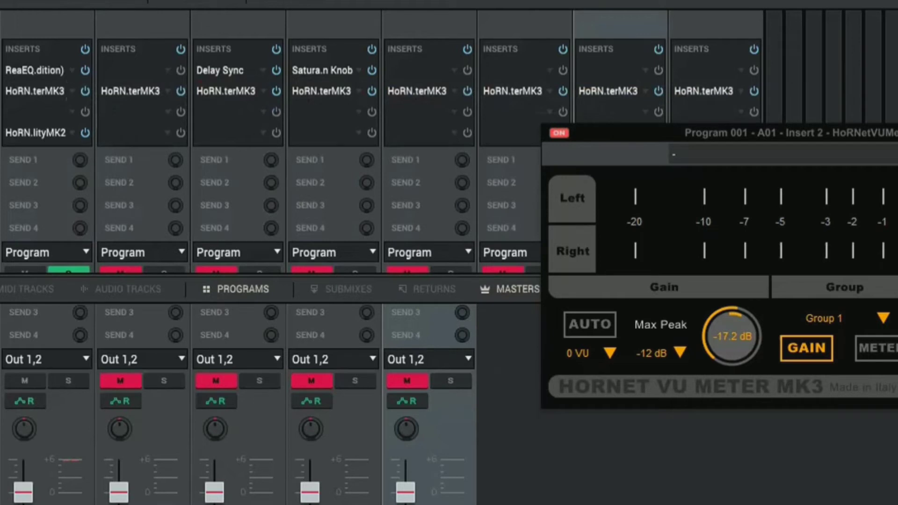
scroll(603, 416, up, 3)
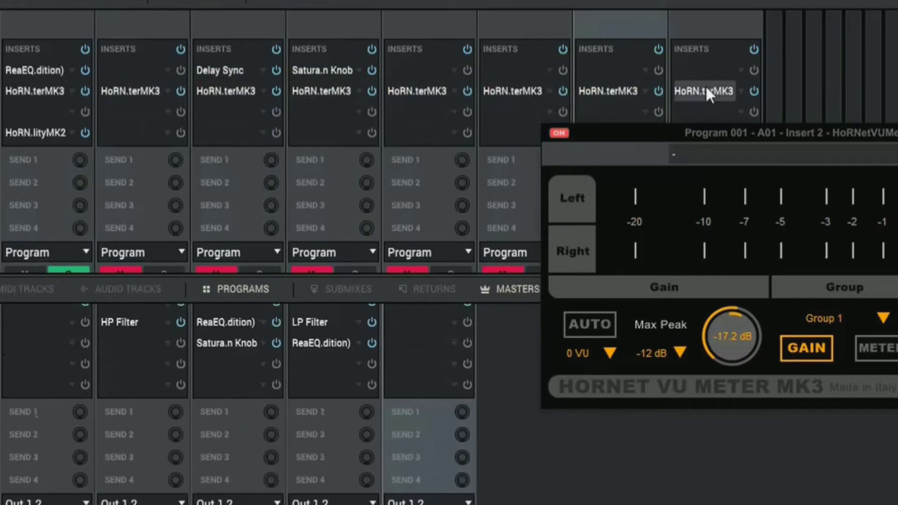
drag(705, 85, 402, 363)
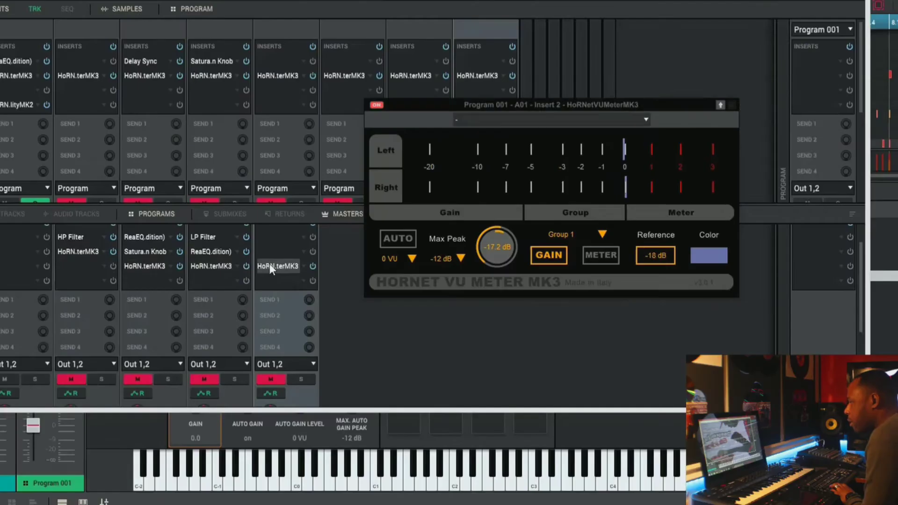
Stack New Soul 002's VU Meter under Program 001's and run grouped AUTO, reaching -6.7 dB.
double_click(412, 364)
drag(589, 18, 496, 309)
drag(477, 103, 461, 59)
drag(467, 309, 455, 257)
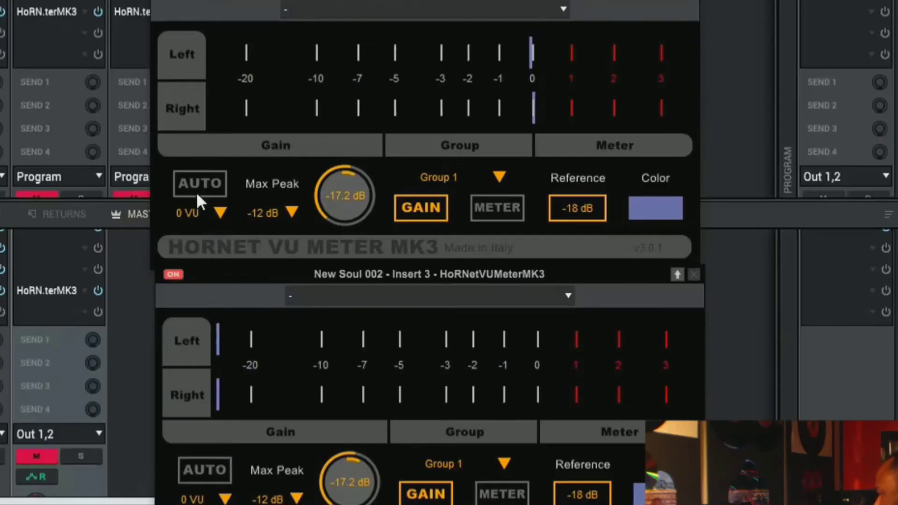
click(197, 194)
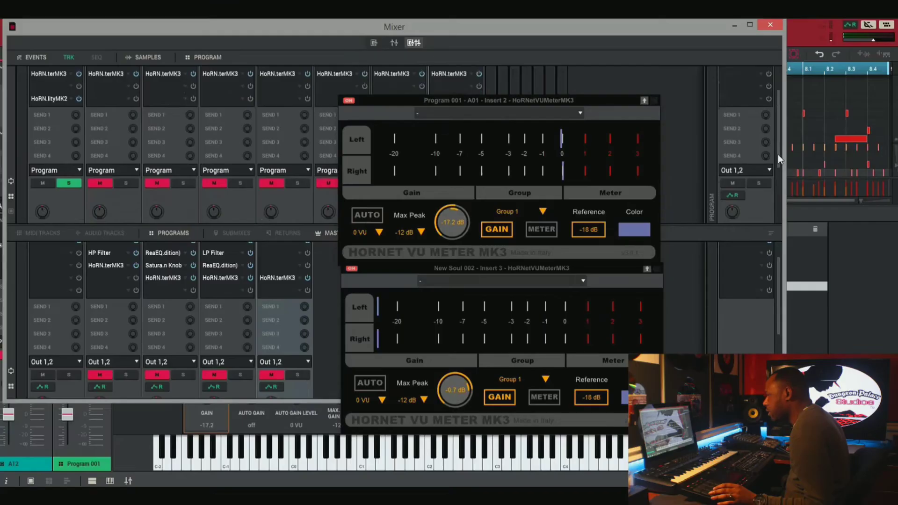
Unsolo track 1, unmute program strips 2–5, and rerun grouped AUTO for -5.4 dB.
click(74, 178)
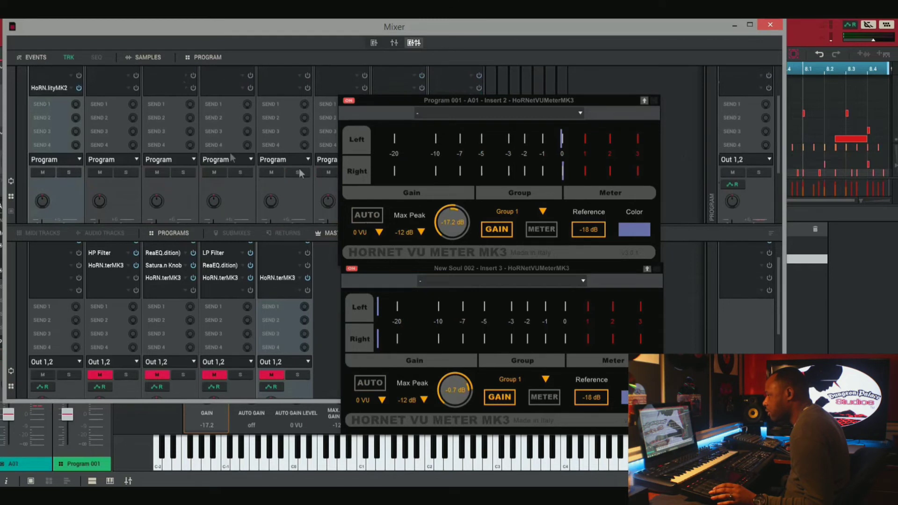
click(99, 374)
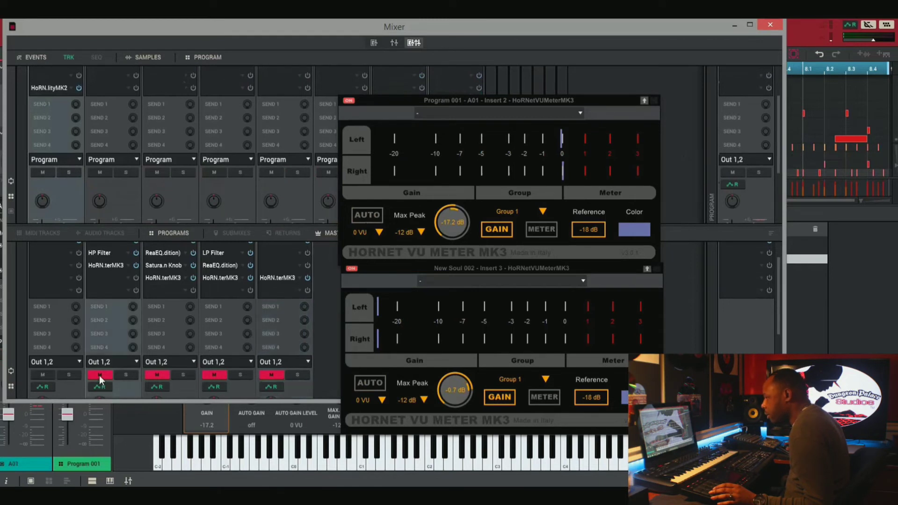
click(157, 374)
click(215, 375)
click(271, 375)
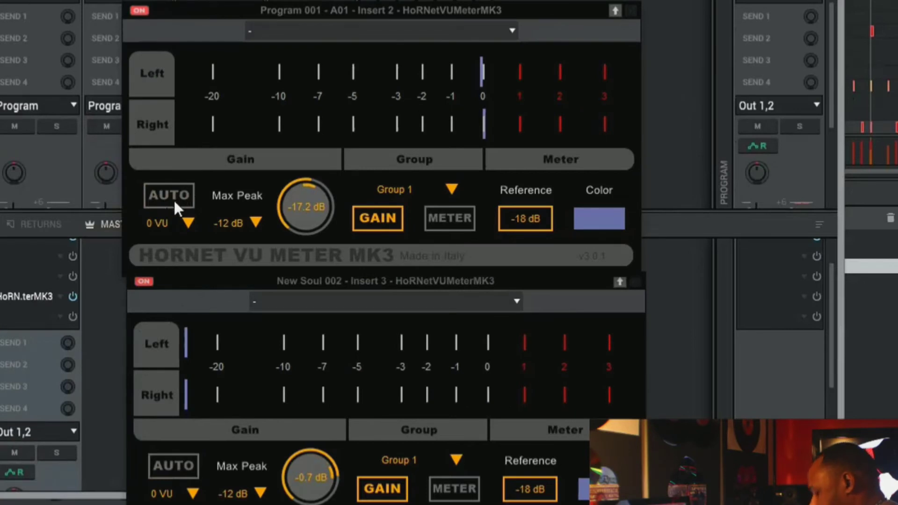
click(173, 198)
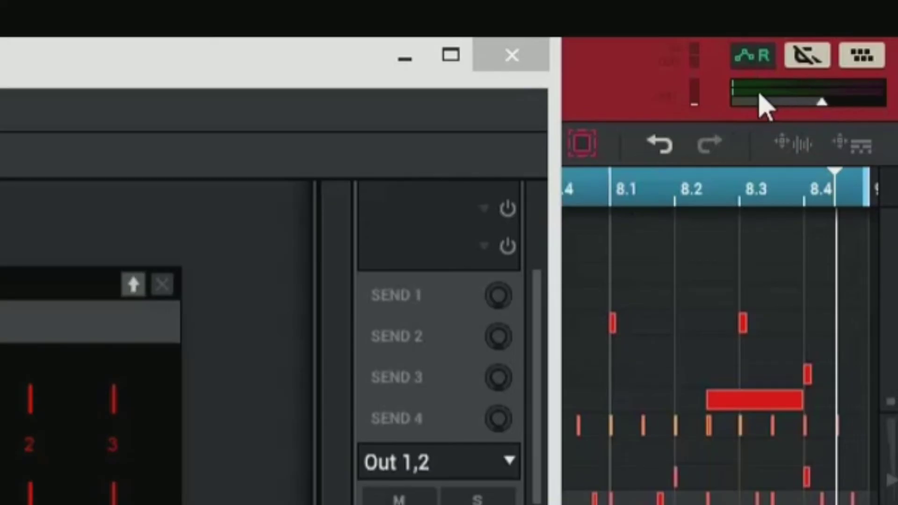
key(space)
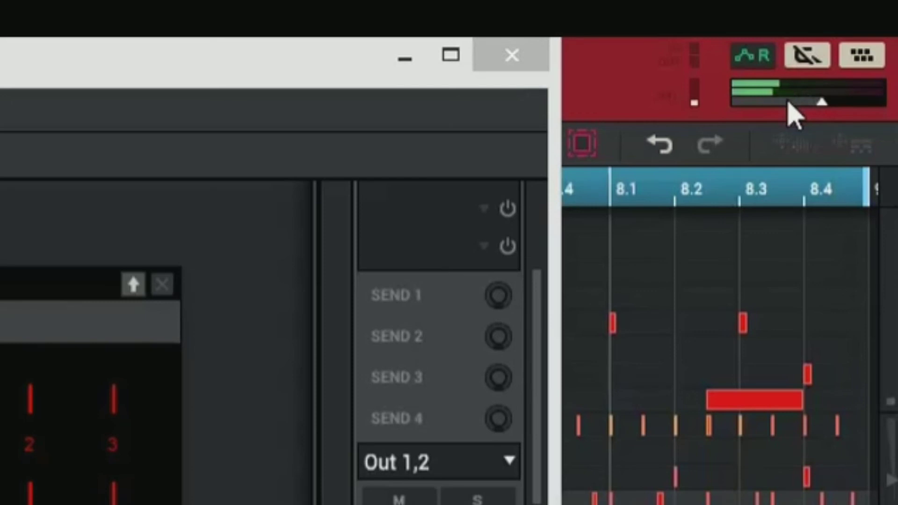
key(space)
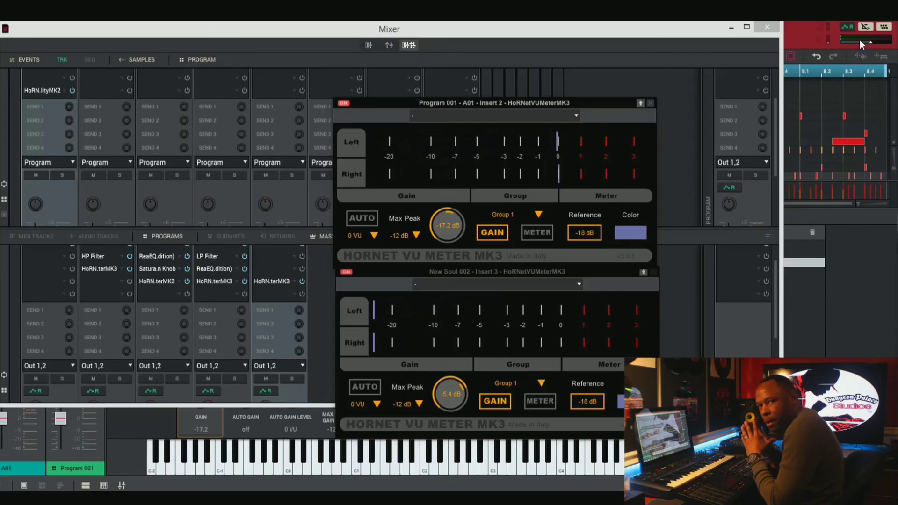